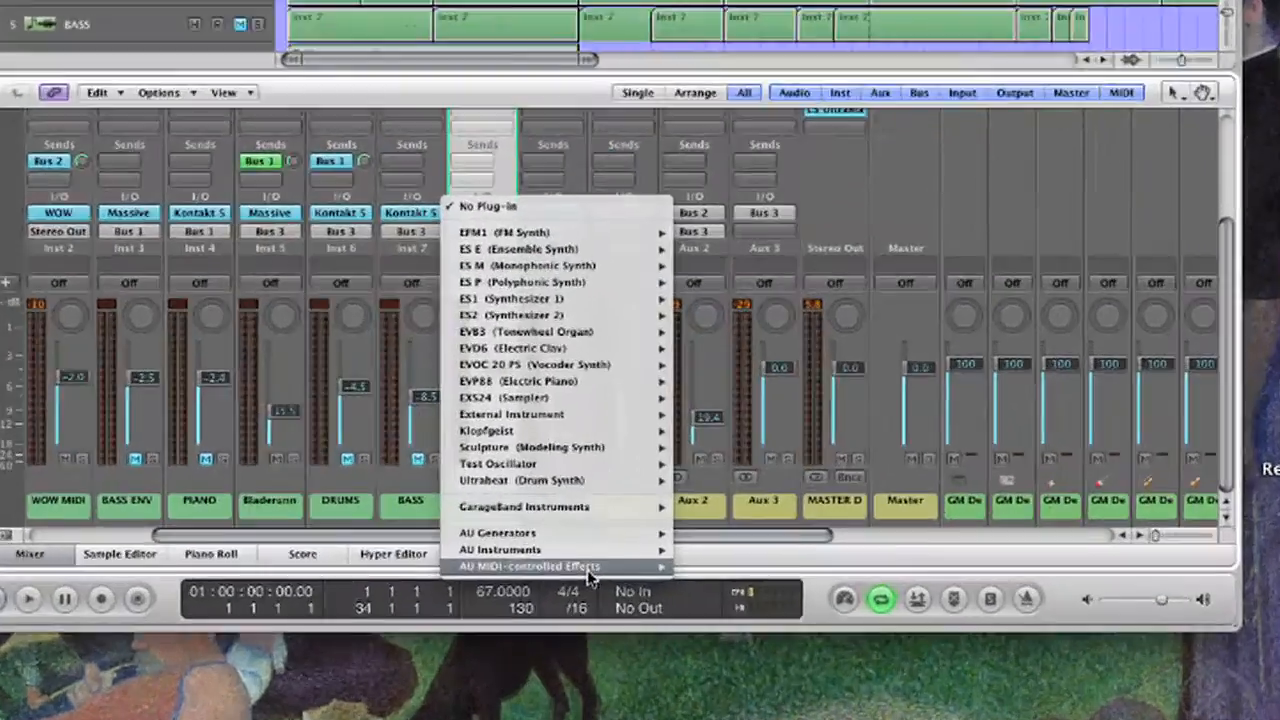
# Insert WOW as an AU MIDI-controlled effect on the Inst 8 channel and open the output choices of Aux 3.
pyautogui.moveTo(590, 570)
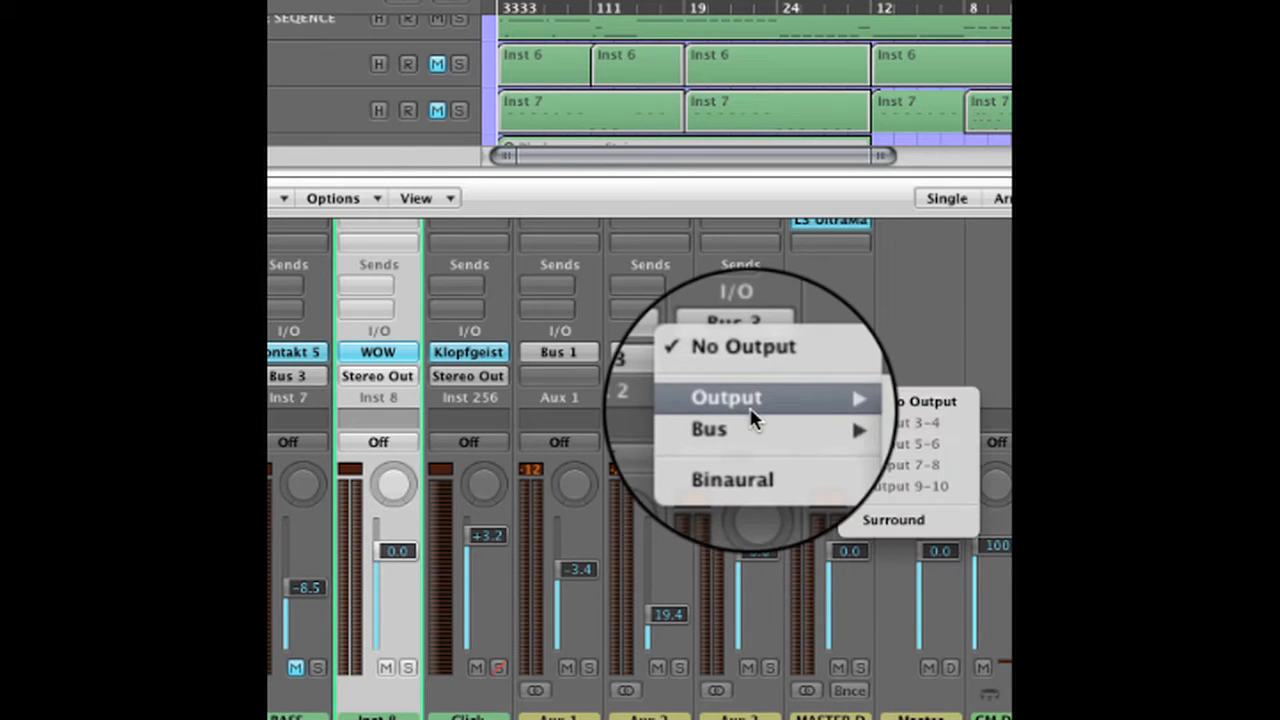
pyautogui.click(742, 381)
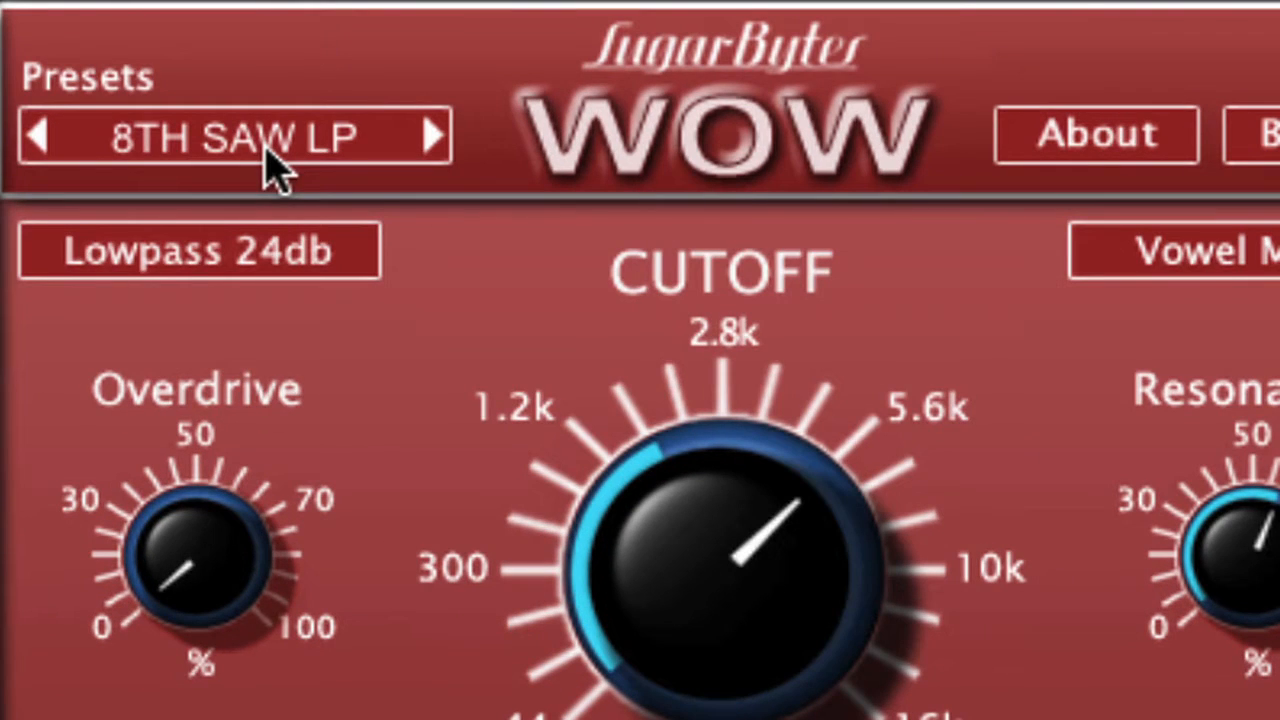
# Look through WOW's preset categories and its list of filter types.
pyautogui.click(268, 165)
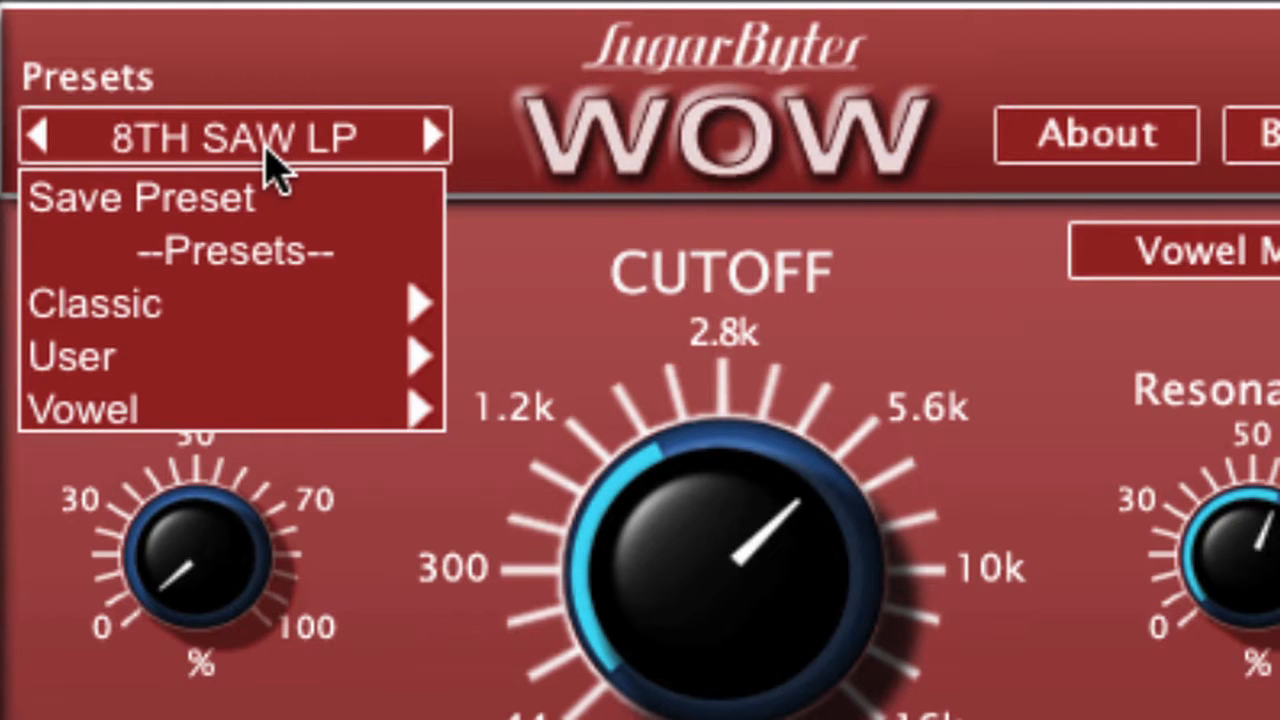
pyautogui.moveTo(190, 362)
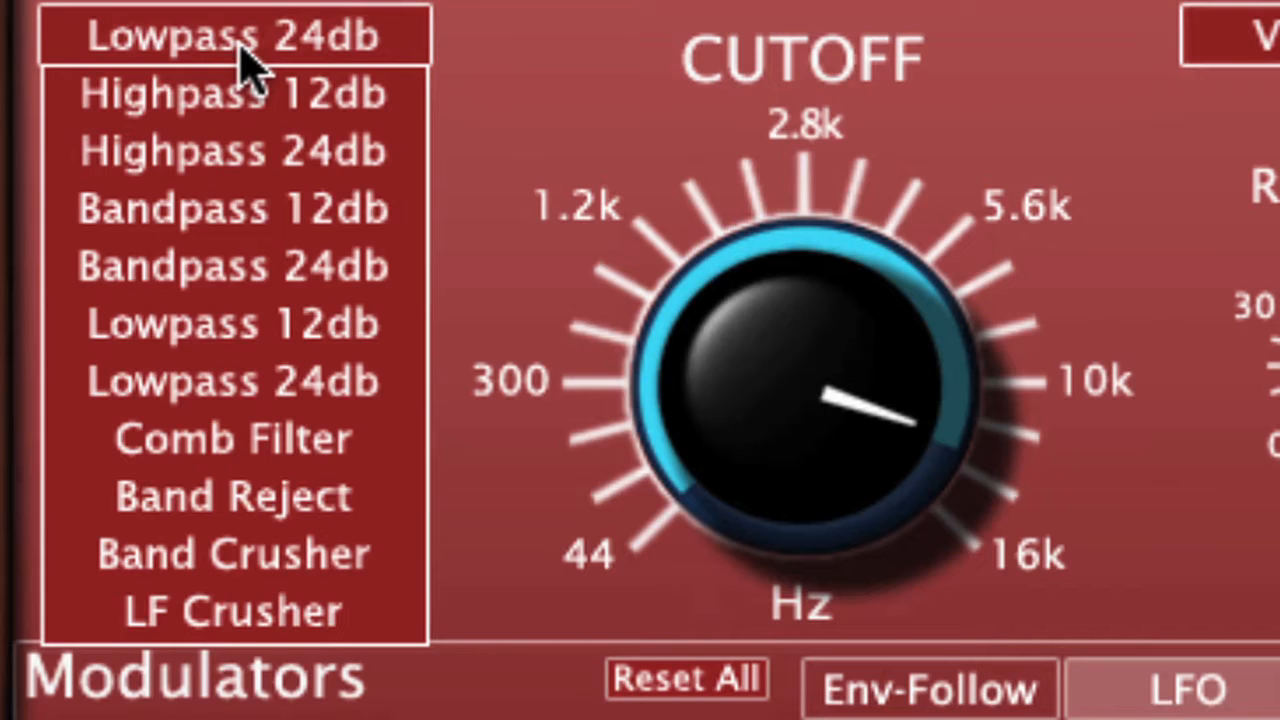
pyautogui.click(240, 40)
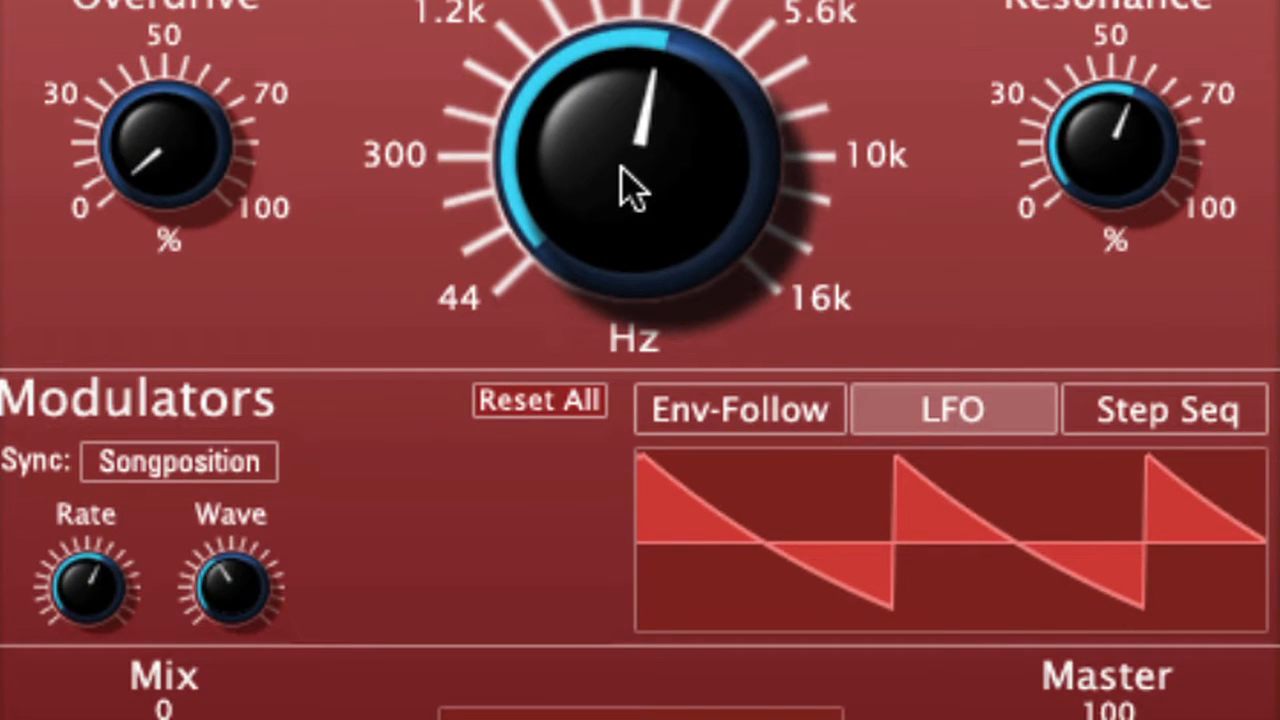
# Set the LFO modulator's wave to Sine and display the Env-Follow and Step Seq modulators.
pyautogui.moveTo(80, 635)
pyautogui.moveTo(258, 628)
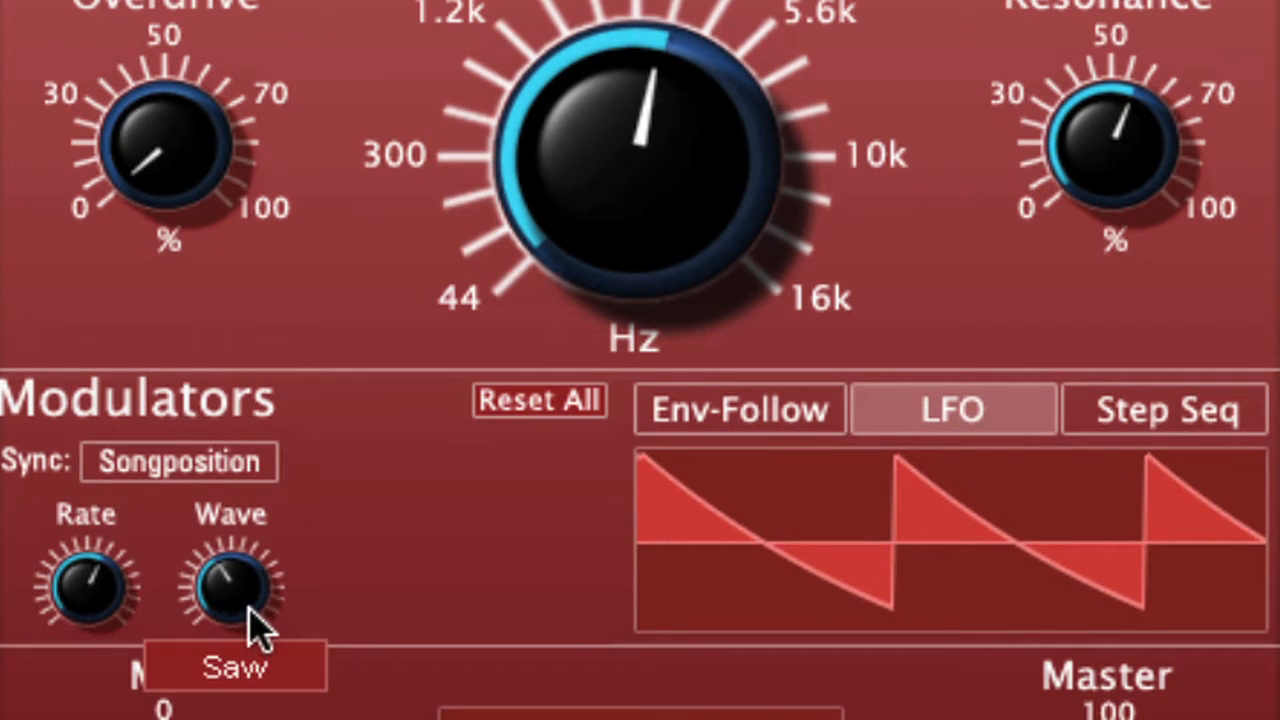
pyautogui.moveTo(243, 634); pyautogui.dragTo(243, 660)
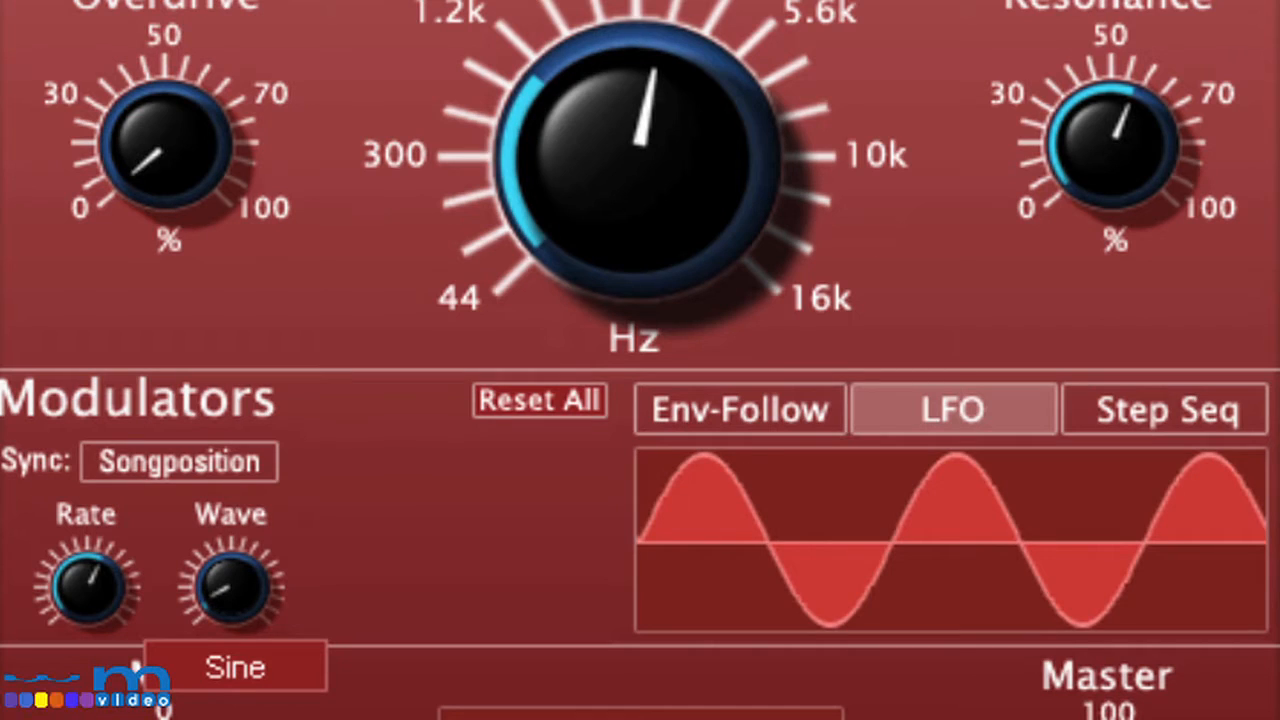
pyautogui.moveTo(137, 668); pyautogui.dragTo(165, 600)
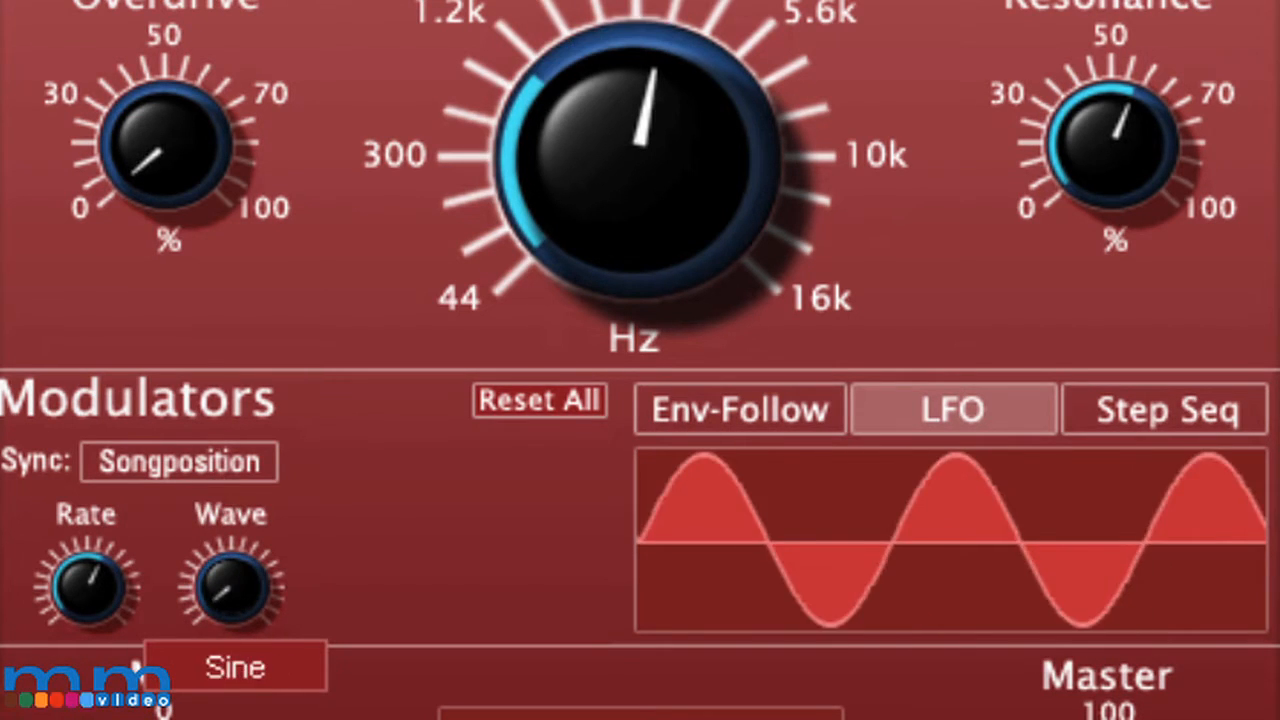
pyautogui.click(727, 437)
pyautogui.click(1190, 420)
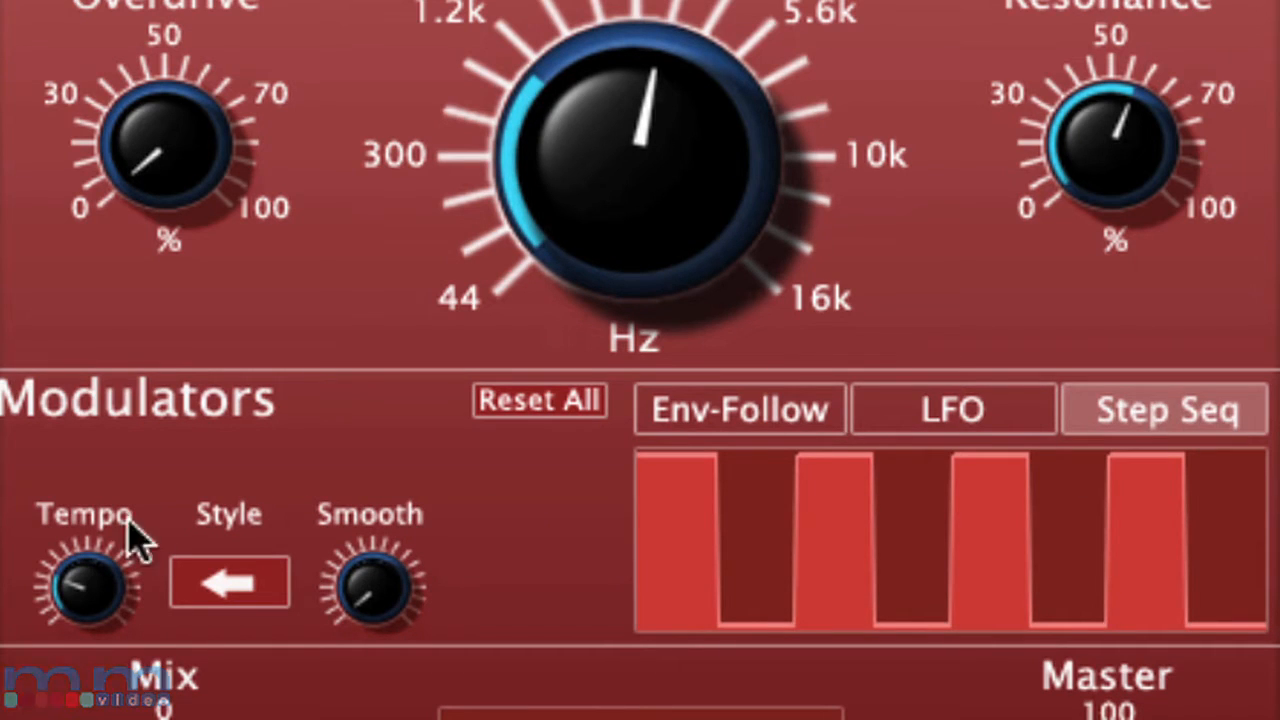
# Deepen the negative LFO modulation on the Cutoff and start MIDI learning for that control.
pyautogui.rightClick(595, 156)
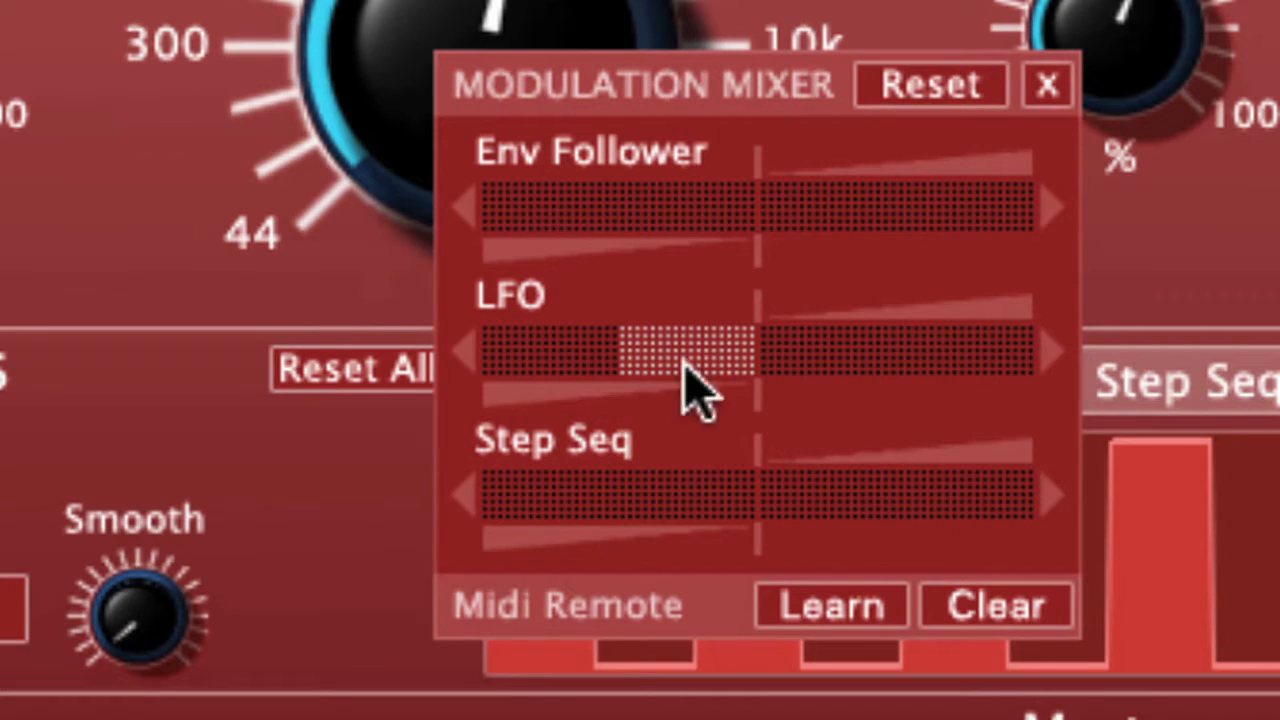
pyautogui.moveTo(686, 372); pyautogui.dragTo(546, 322)
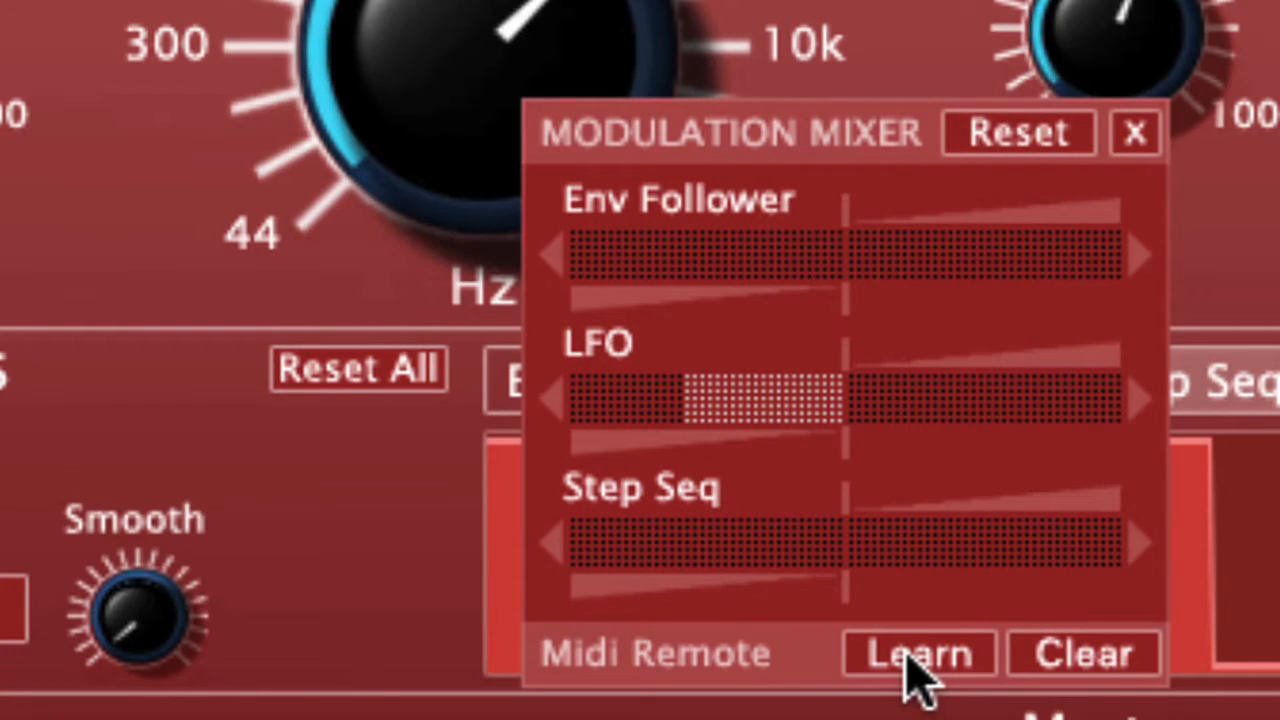
pyautogui.click(905, 650)
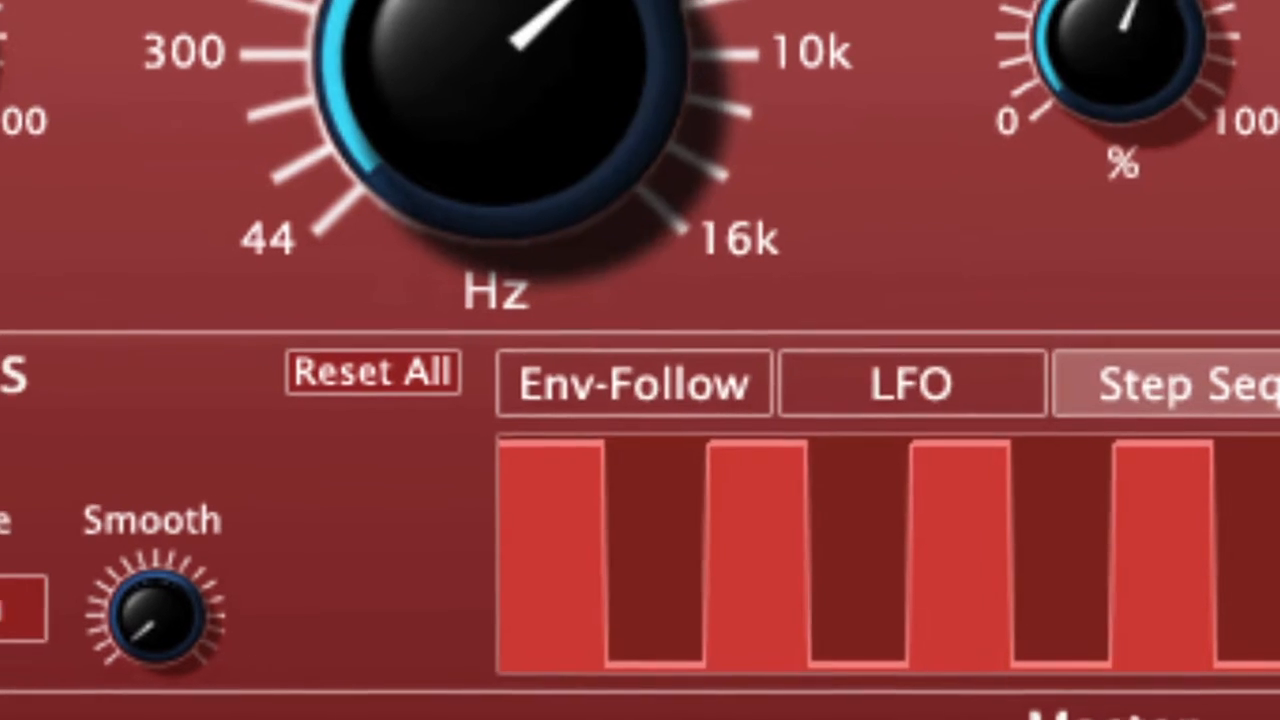
pyautogui.rightClick(241, 175)
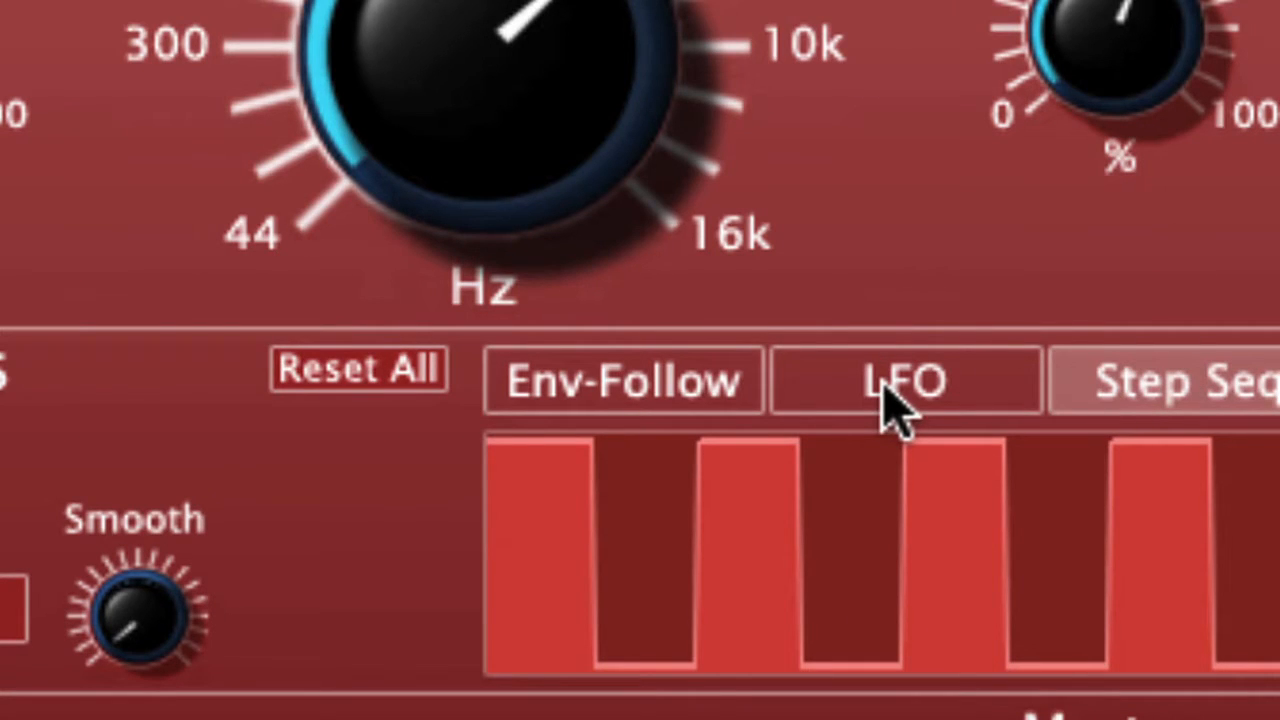
# View the LFO settings and check which modulation sources are available for its Rate.
pyautogui.click(893, 405)
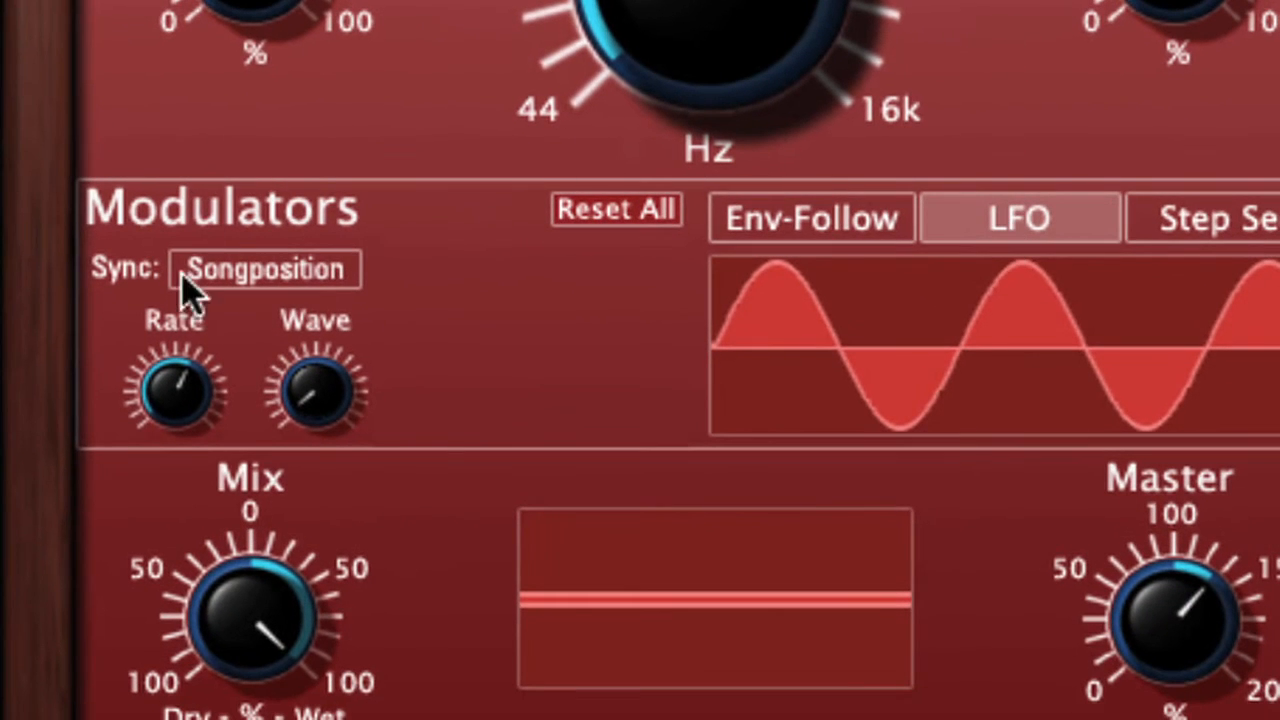
pyautogui.moveTo(140, 420)
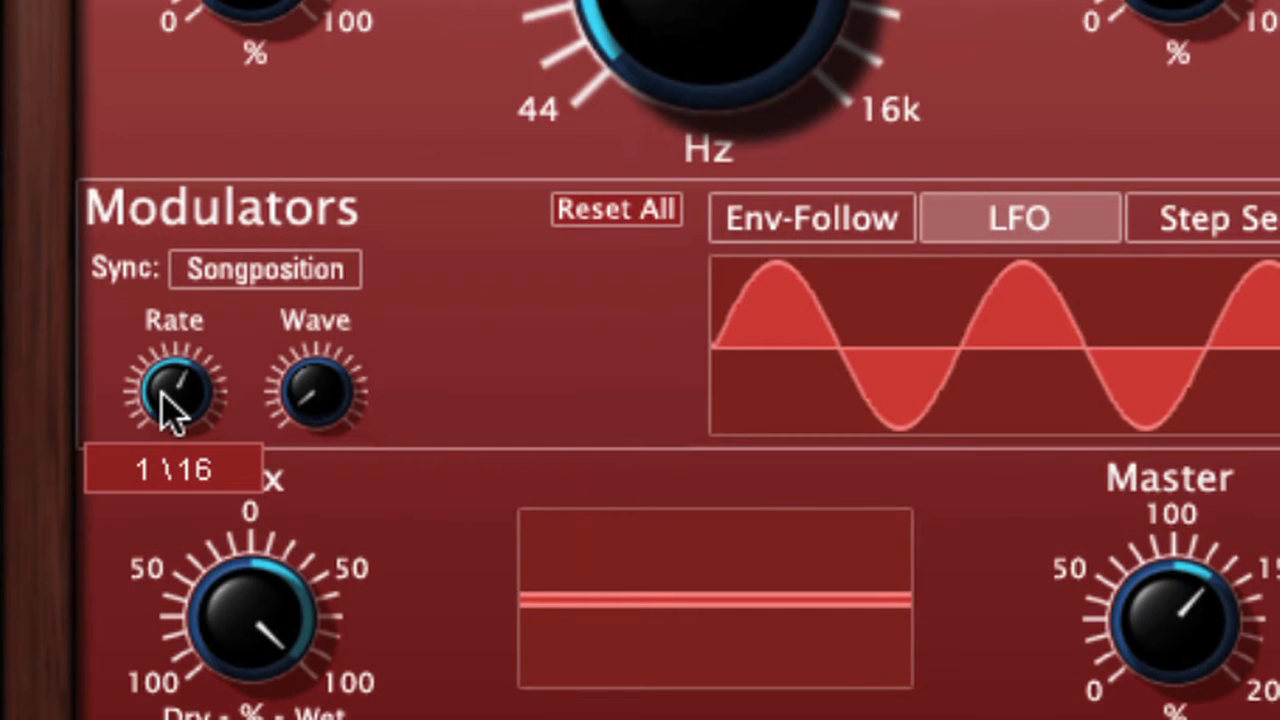
pyautogui.click(170, 410)
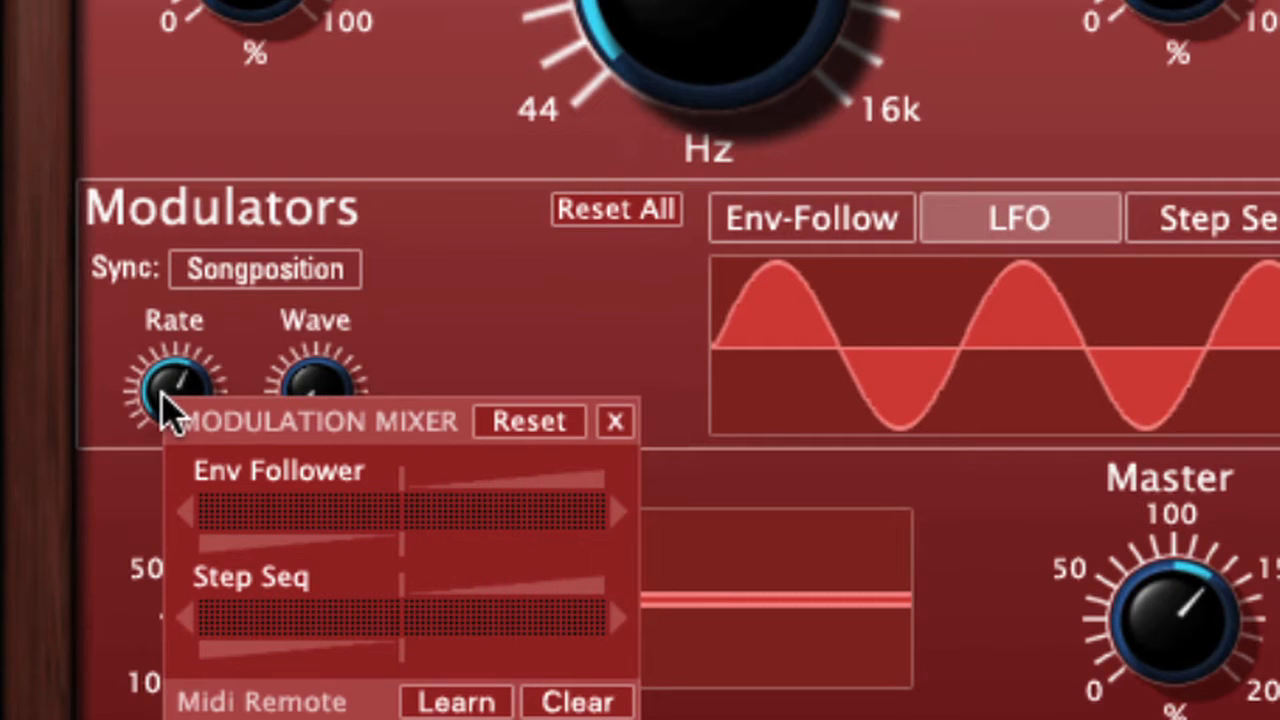
pyautogui.click(614, 422)
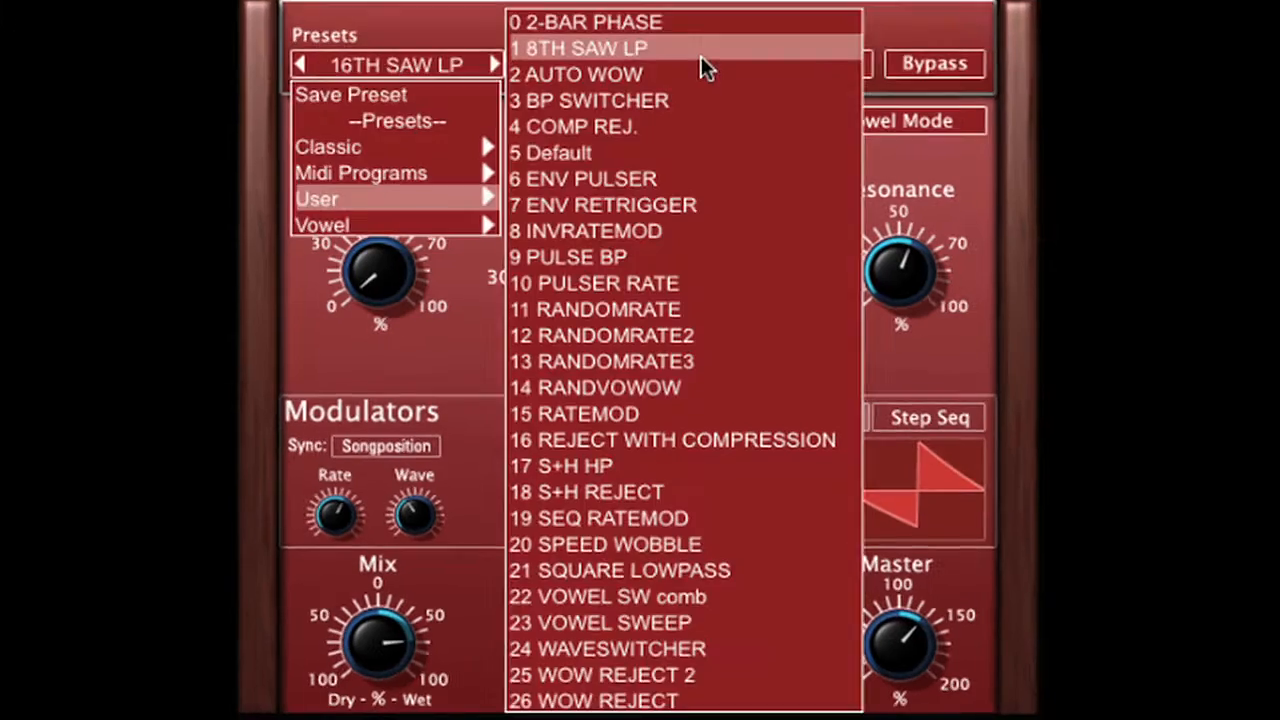
# Load the User preset 8TH SAW LP and modulate the Master level negatively with the LFO and with the Env Follower.
pyautogui.click(706, 63)
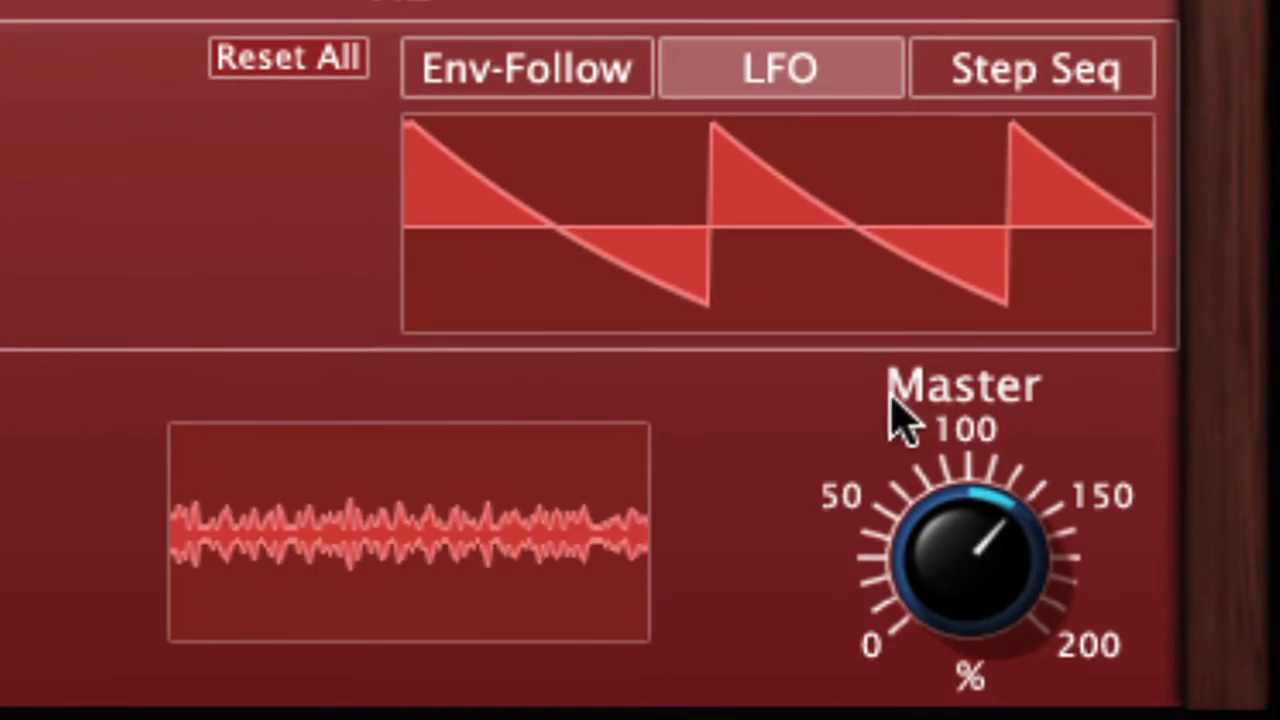
pyautogui.rightClick(940, 586)
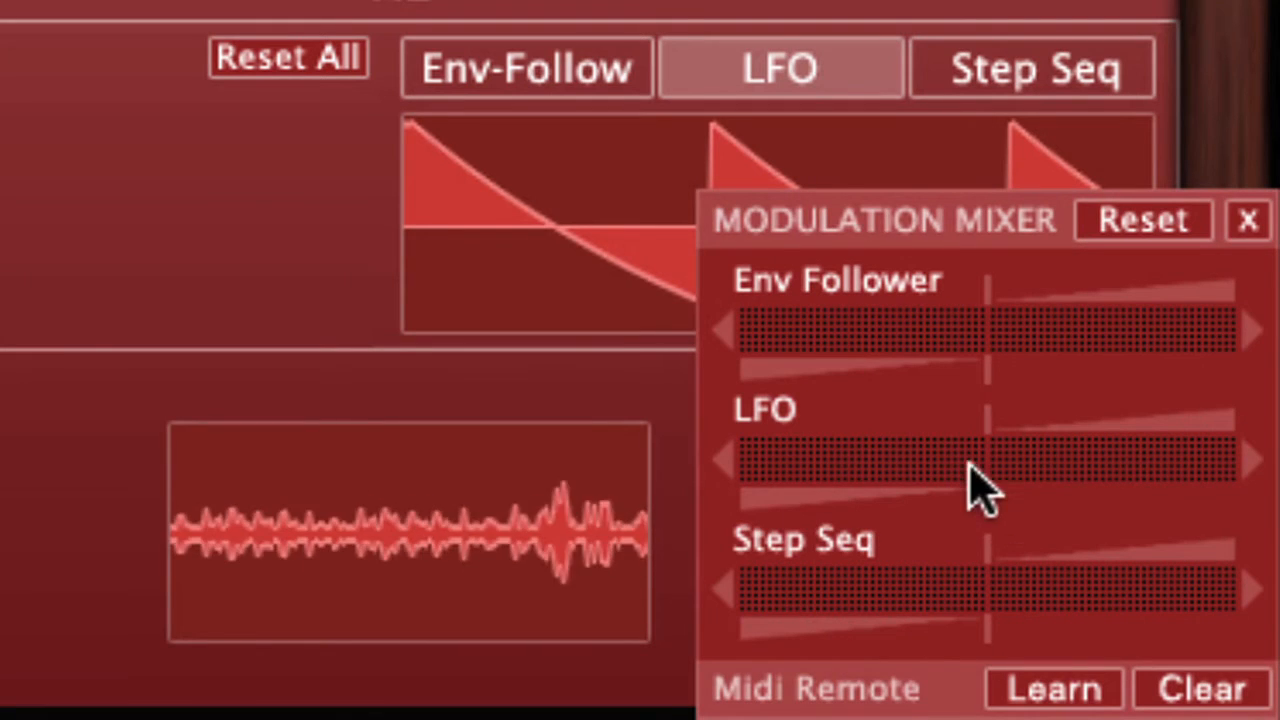
pyautogui.moveTo(966, 471); pyautogui.dragTo(775, 470)
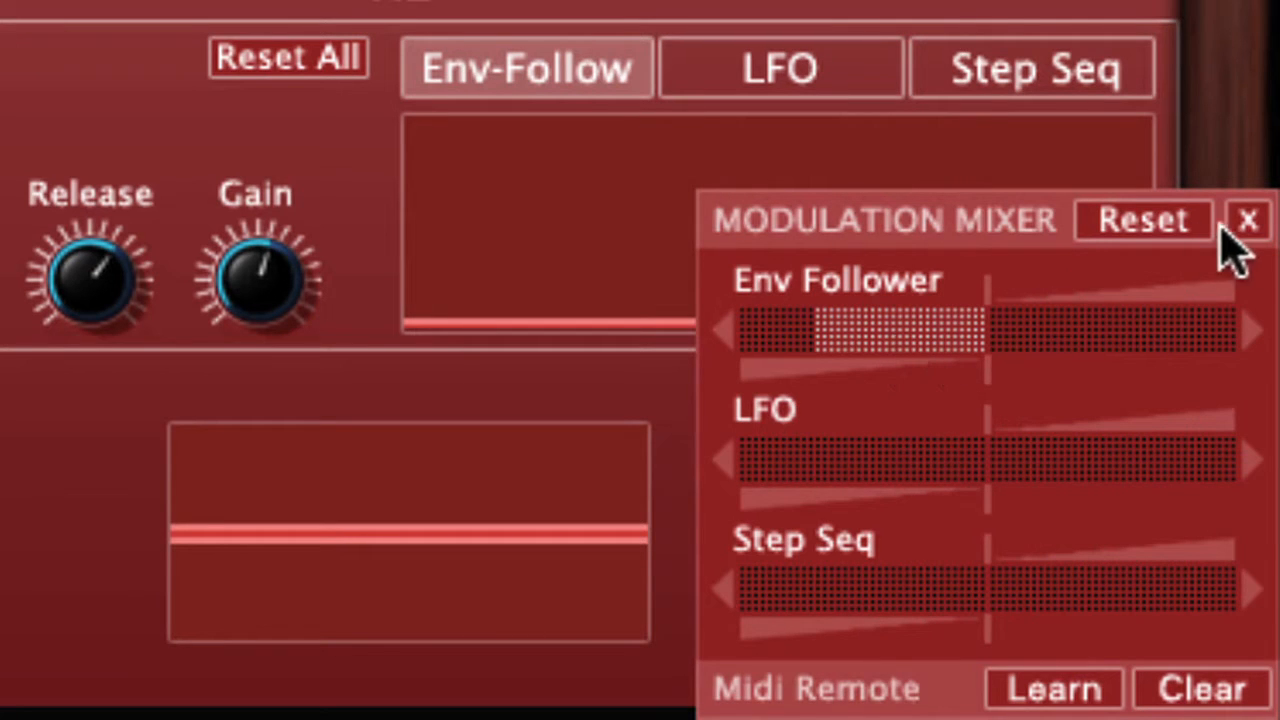
pyautogui.click(1248, 222)
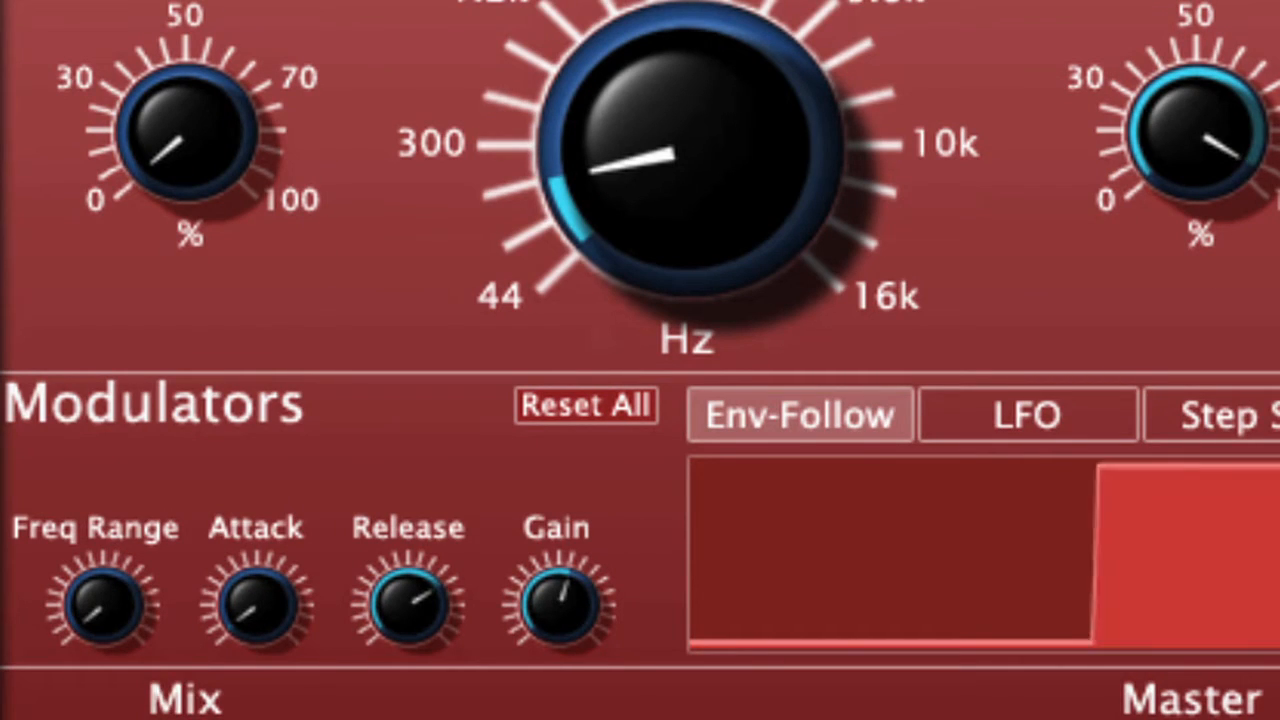
# Sweep the Env Follower's frequency range up to about 2021 Hz and back down.
pyautogui.moveTo(112, 608)
pyautogui.moveTo(106, 592); pyautogui.dragTo(96, 412)
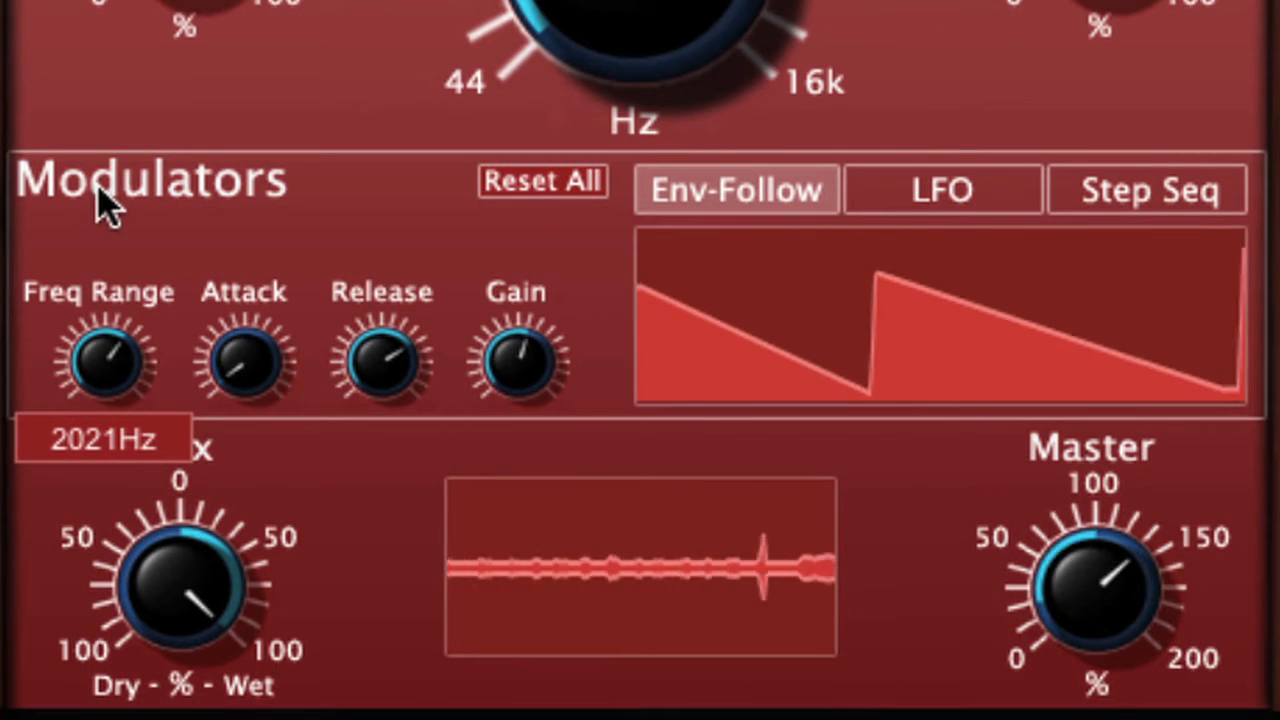
pyautogui.moveTo(105, 205); pyautogui.dragTo(50, 338)
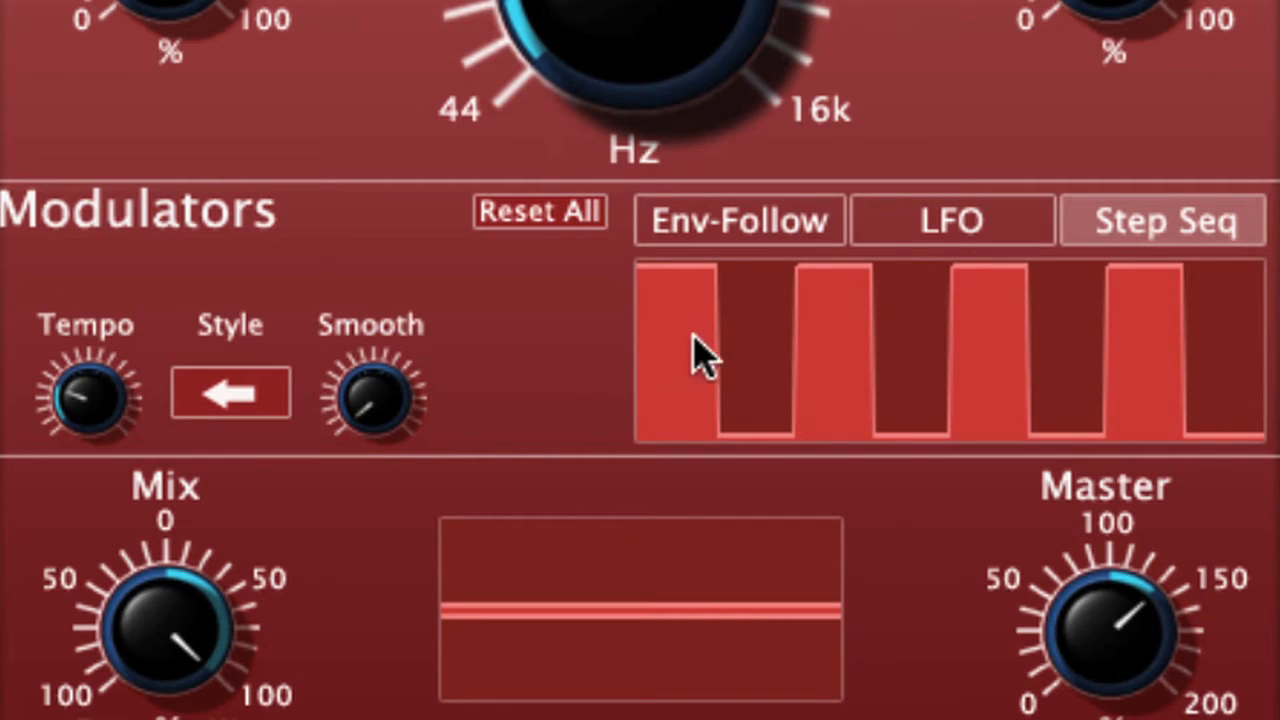
# Draw a new step pattern across the Step Seq and set its style to Random.
pyautogui.moveTo(668, 337)
pyautogui.mouseDown()
pyautogui.moveTo(734, 334)
pyautogui.moveTo(1110, 395)
pyautogui.moveTo(1262, 325)
pyautogui.mouseUp()
pyautogui.click(230, 392)
pyautogui.click(248, 625)
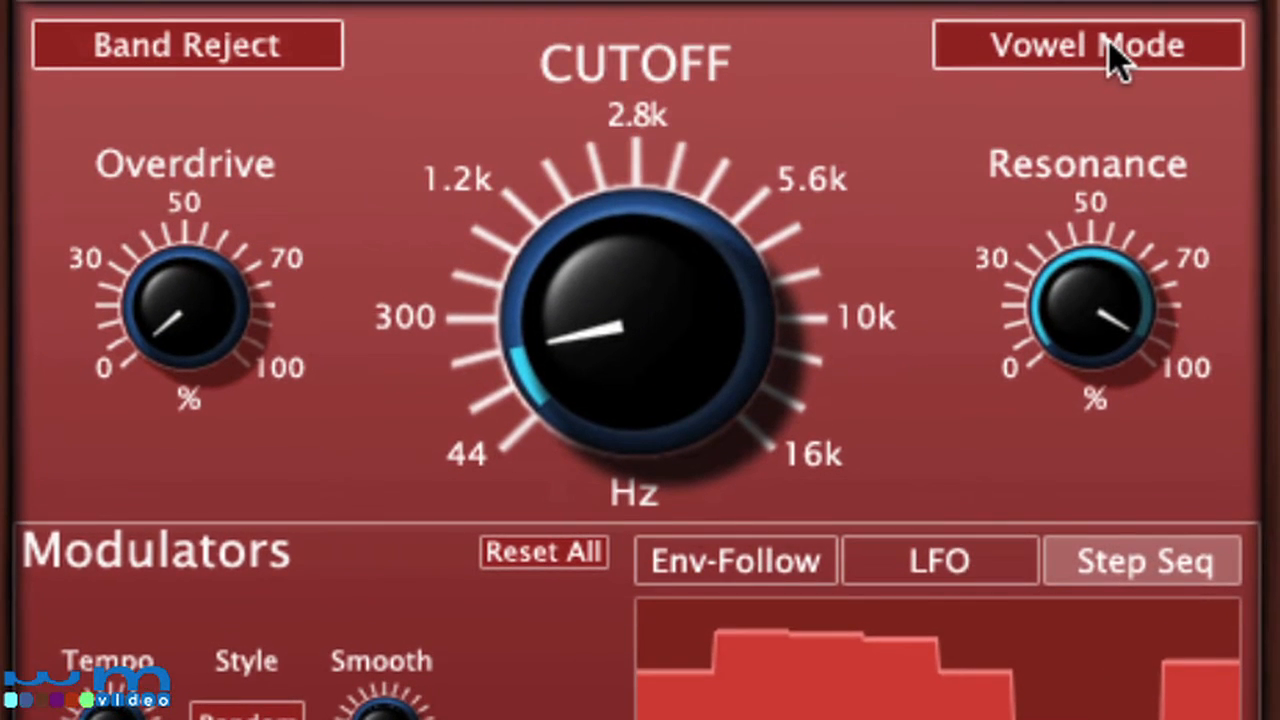
# Turn on Vowel Mode and adjust the vowel morph, setting Vowel A to U and changing Vowel B and the A–B Cutoff balance.
pyautogui.click(1108, 44)
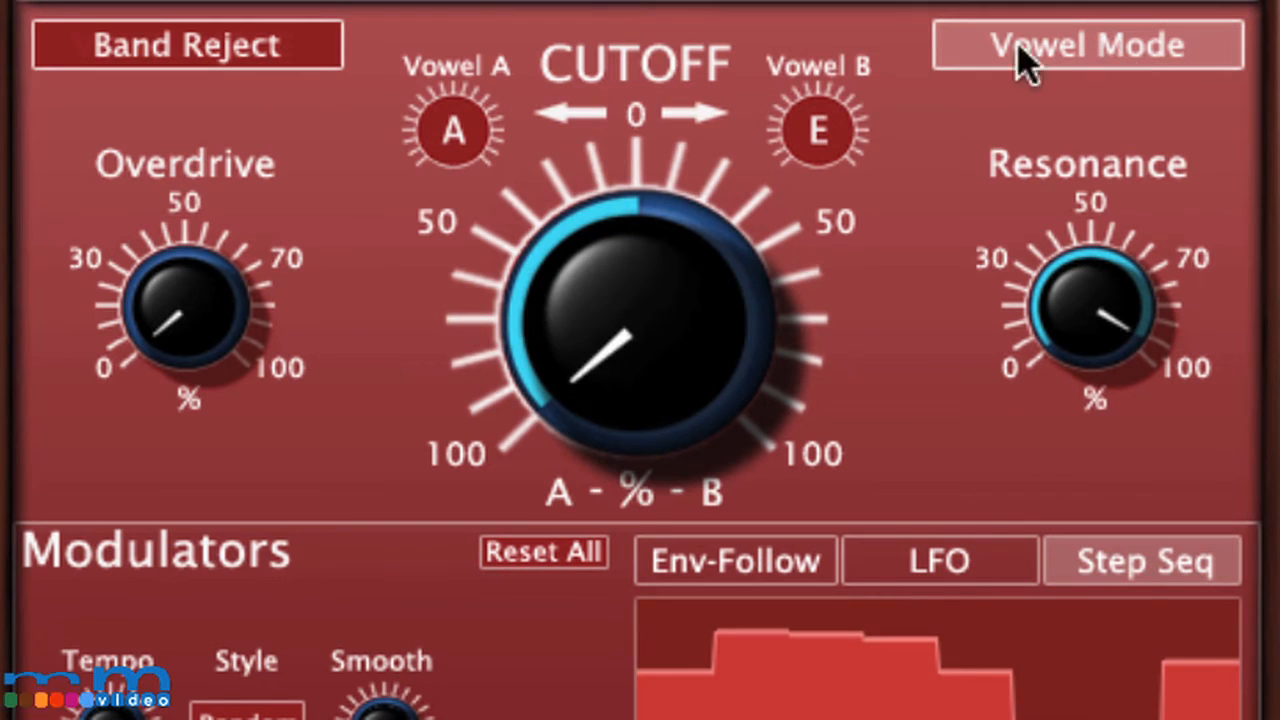
pyautogui.moveTo(457, 148); pyautogui.dragTo(462, 280)
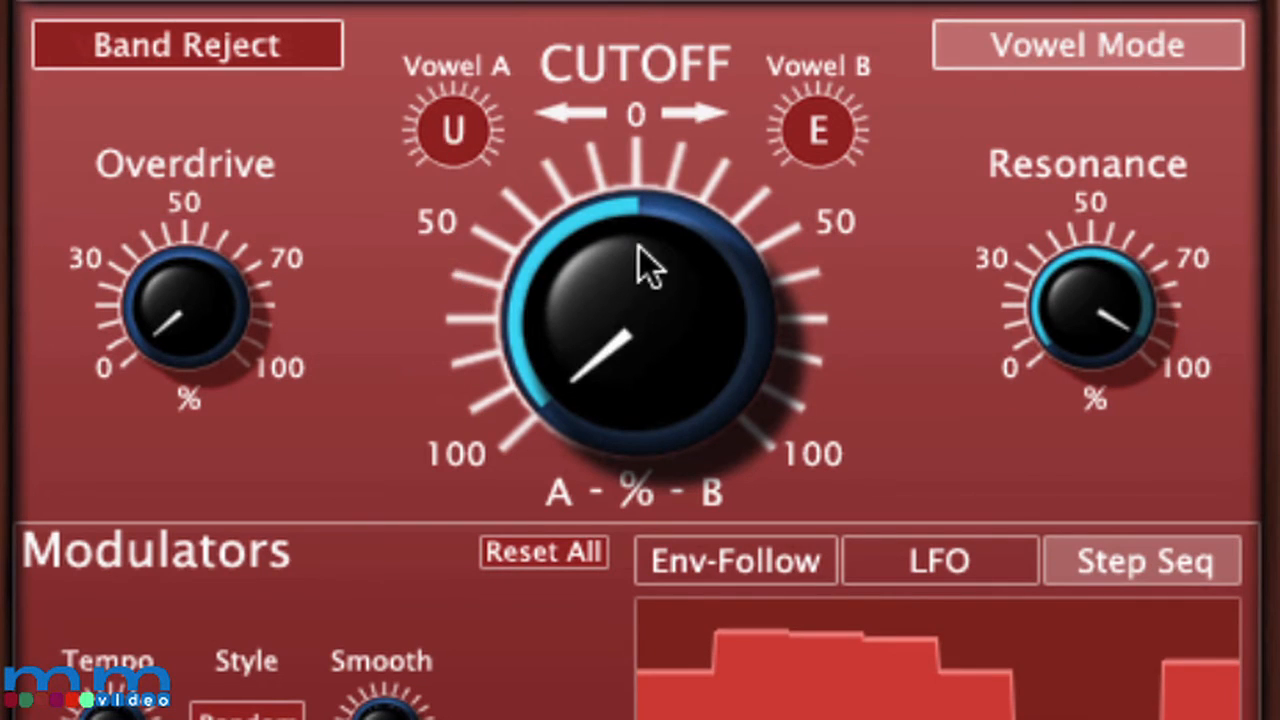
pyautogui.moveTo(840, 146); pyautogui.dragTo(820, 29)
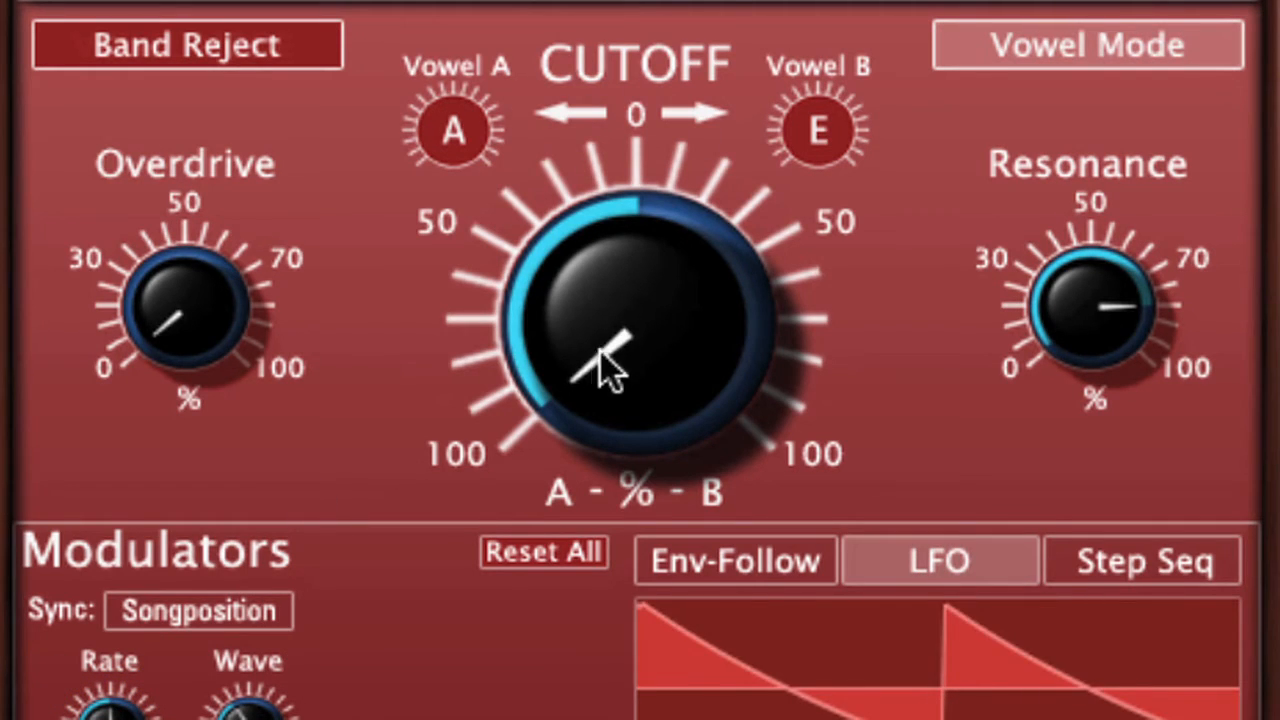
pyautogui.moveTo(609, 369); pyautogui.dragTo(497, 380)
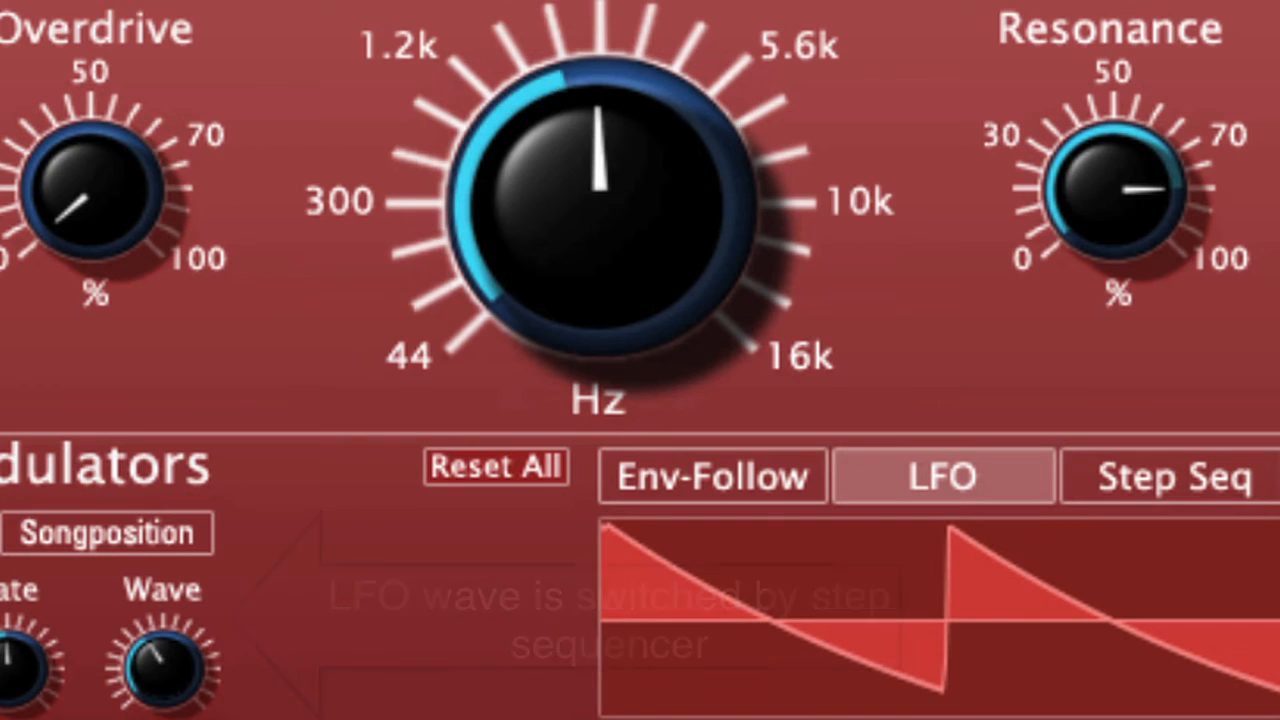
# Compare the Step Seq and LFO modulators during playback, examining the step pattern, smoothing, LFO rate and wave.
pyautogui.click(1146, 494)
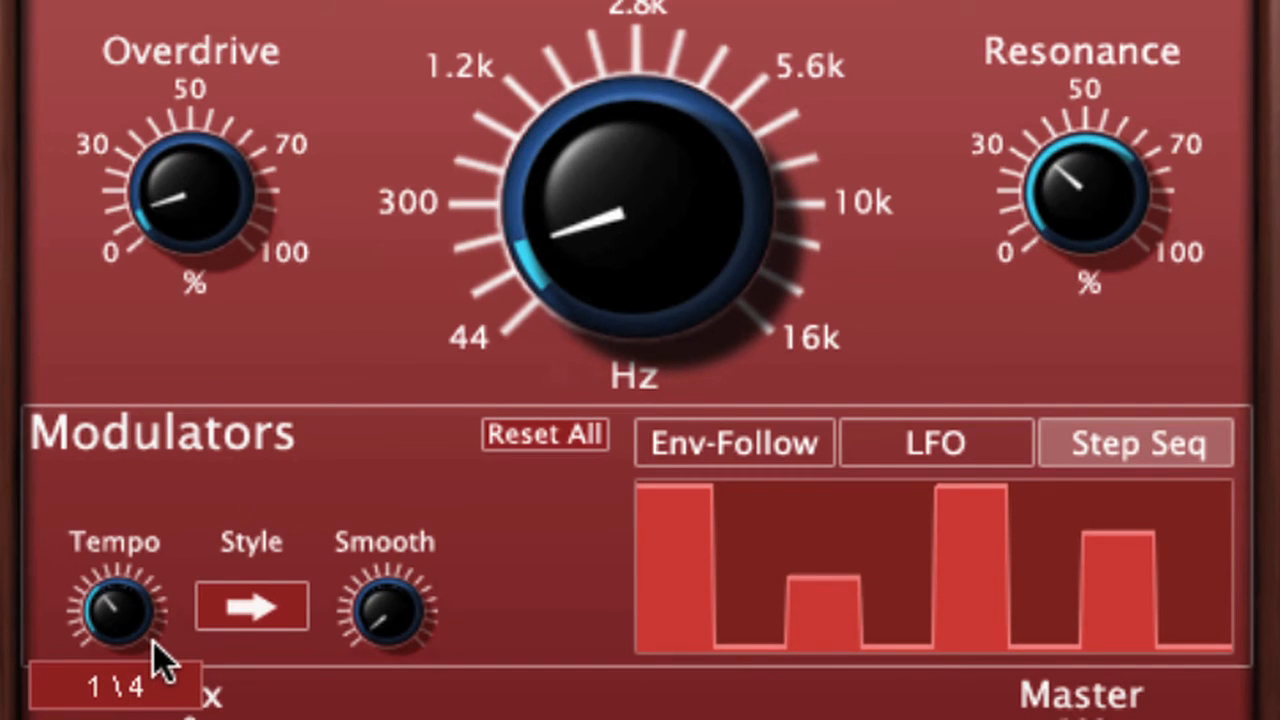
pyautogui.click(920, 435)
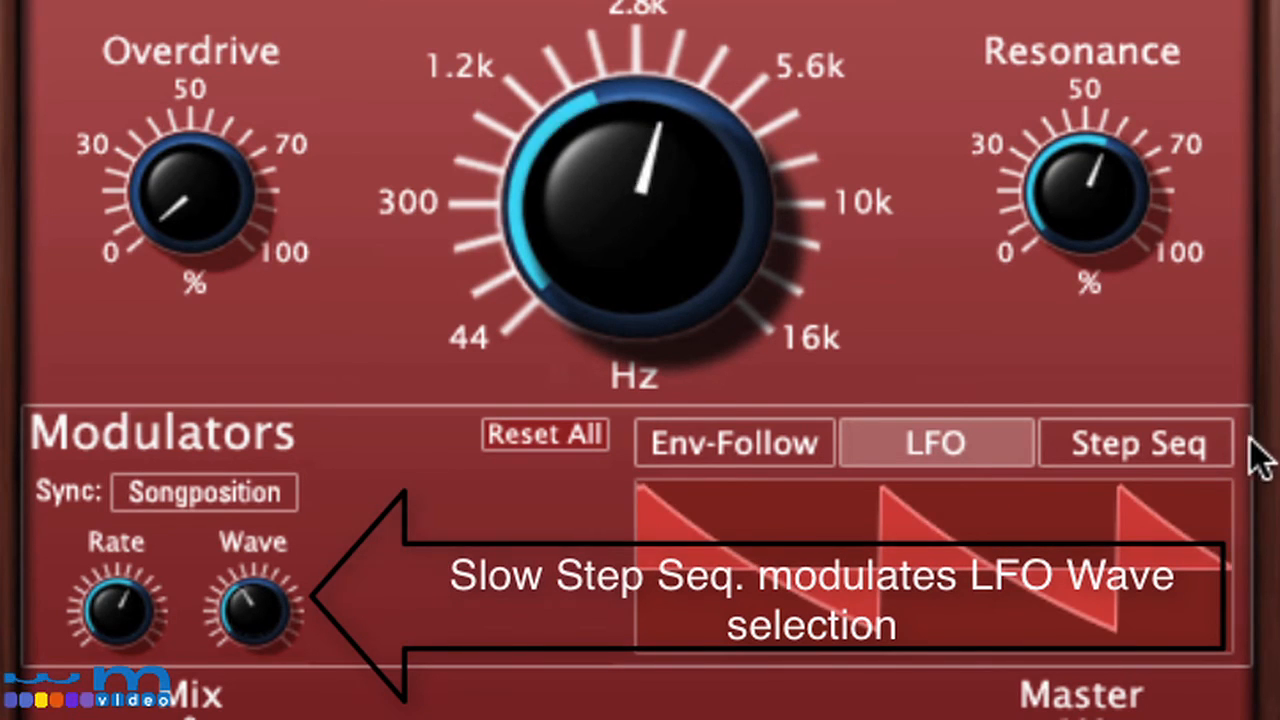
pyautogui.click(1160, 455)
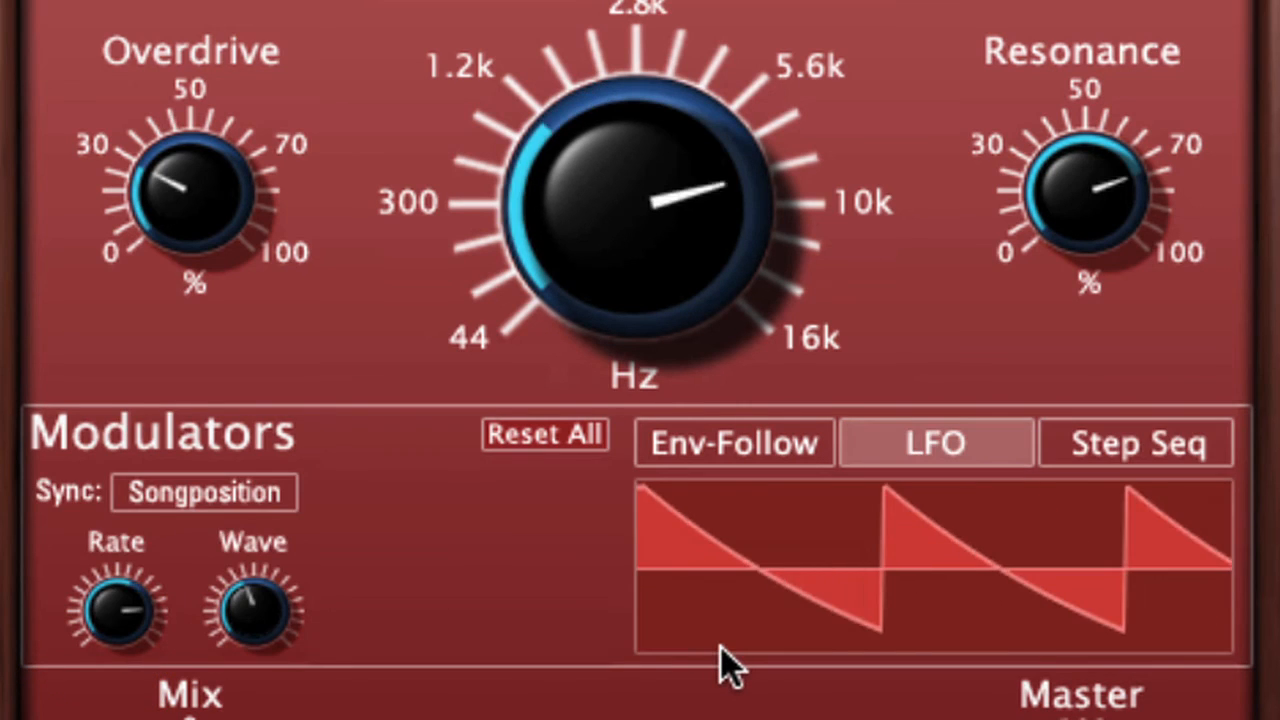
pyautogui.moveTo(120, 606)
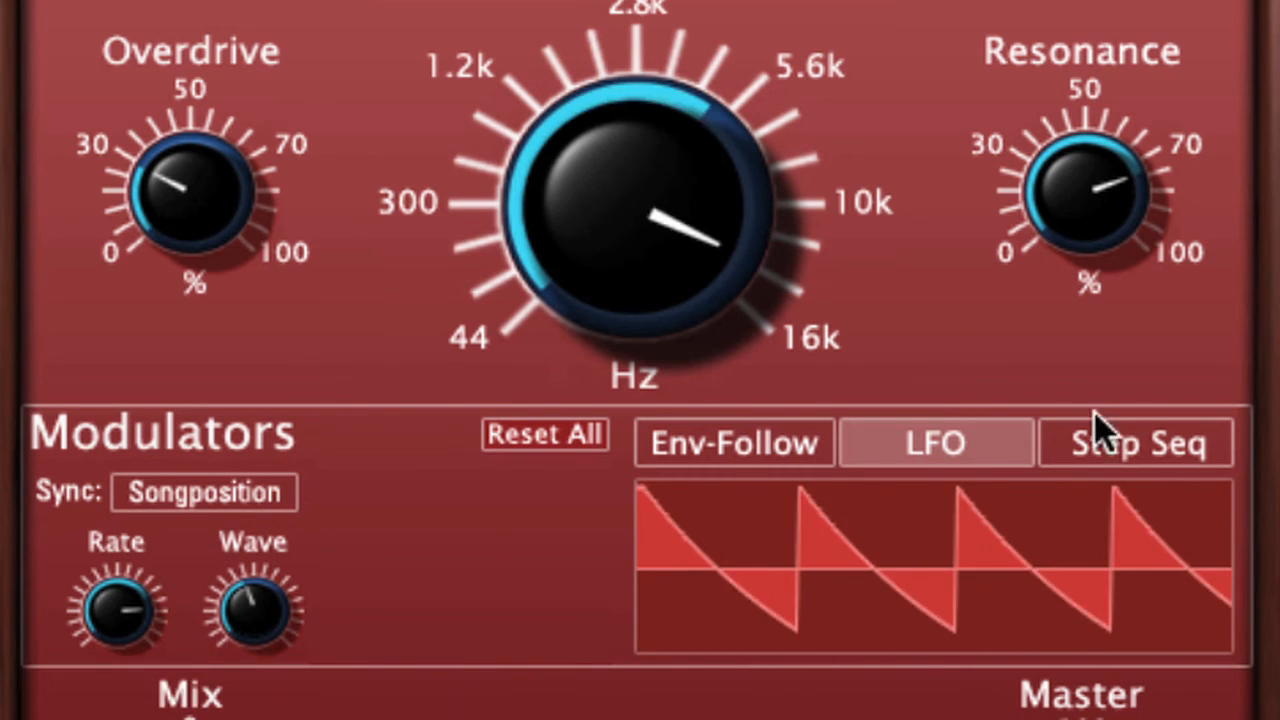
pyautogui.click(1106, 441)
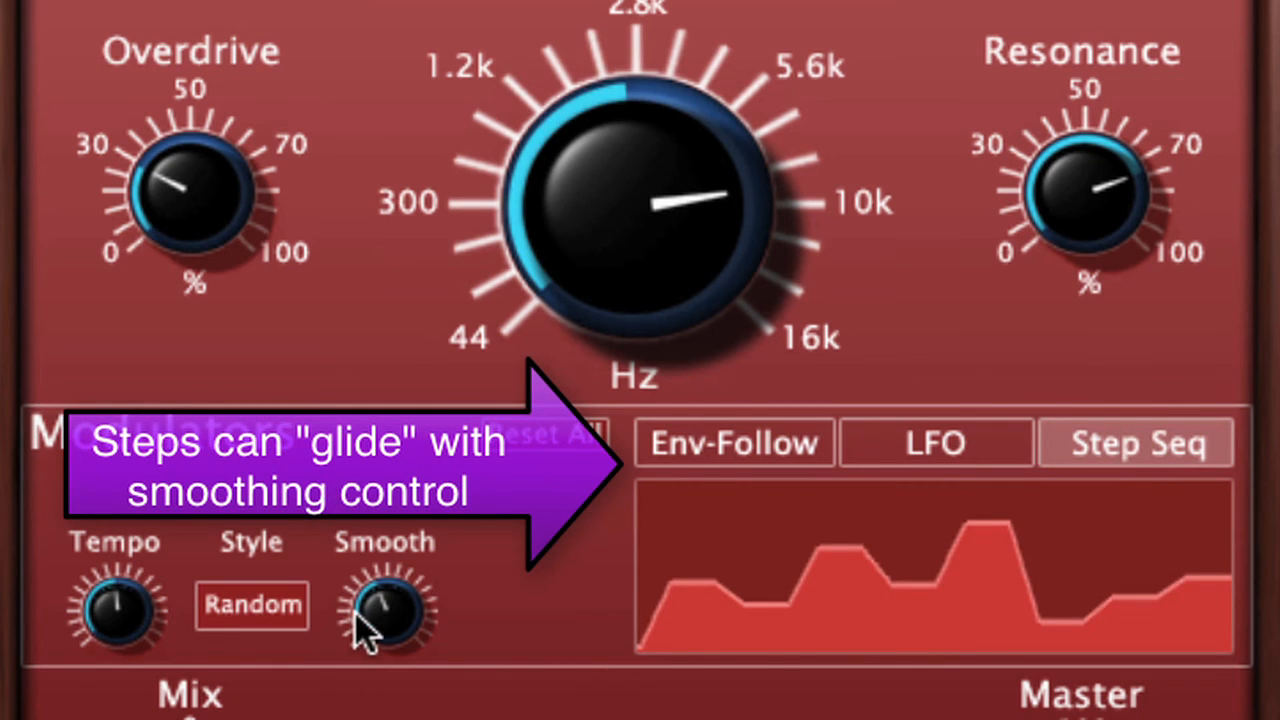
pyautogui.moveTo(355, 612)
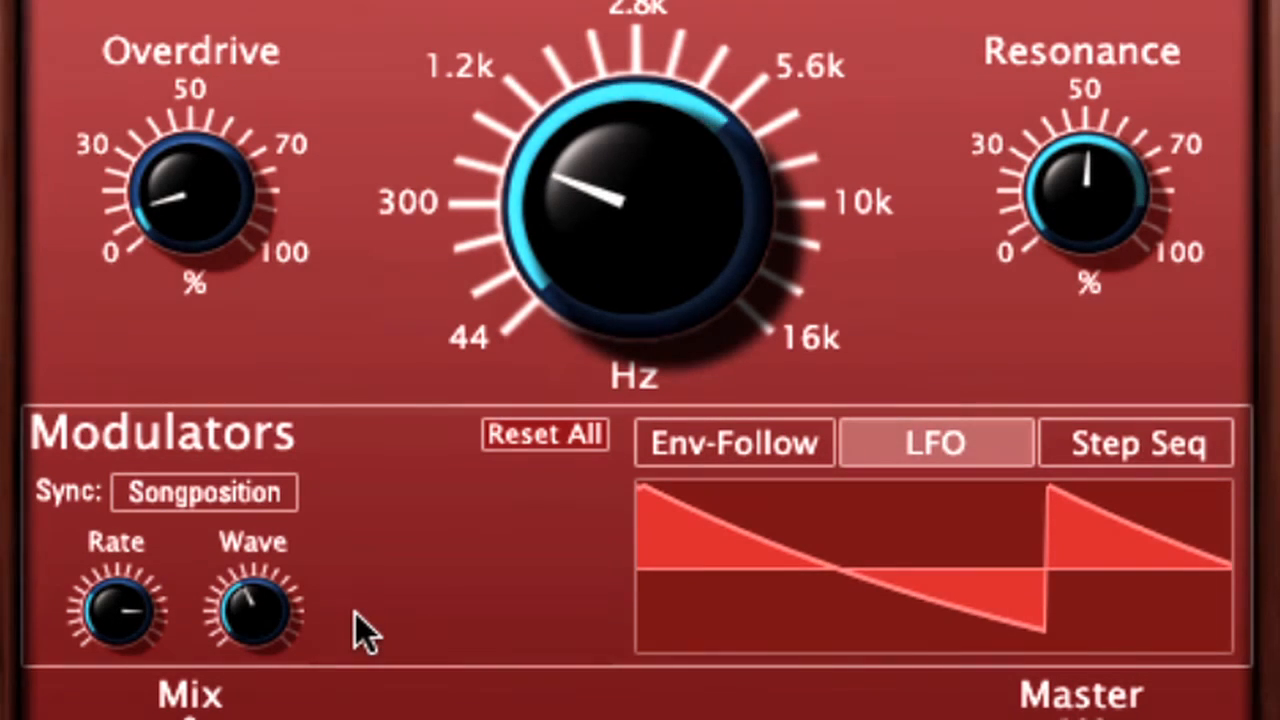
pyautogui.moveTo(120, 612)
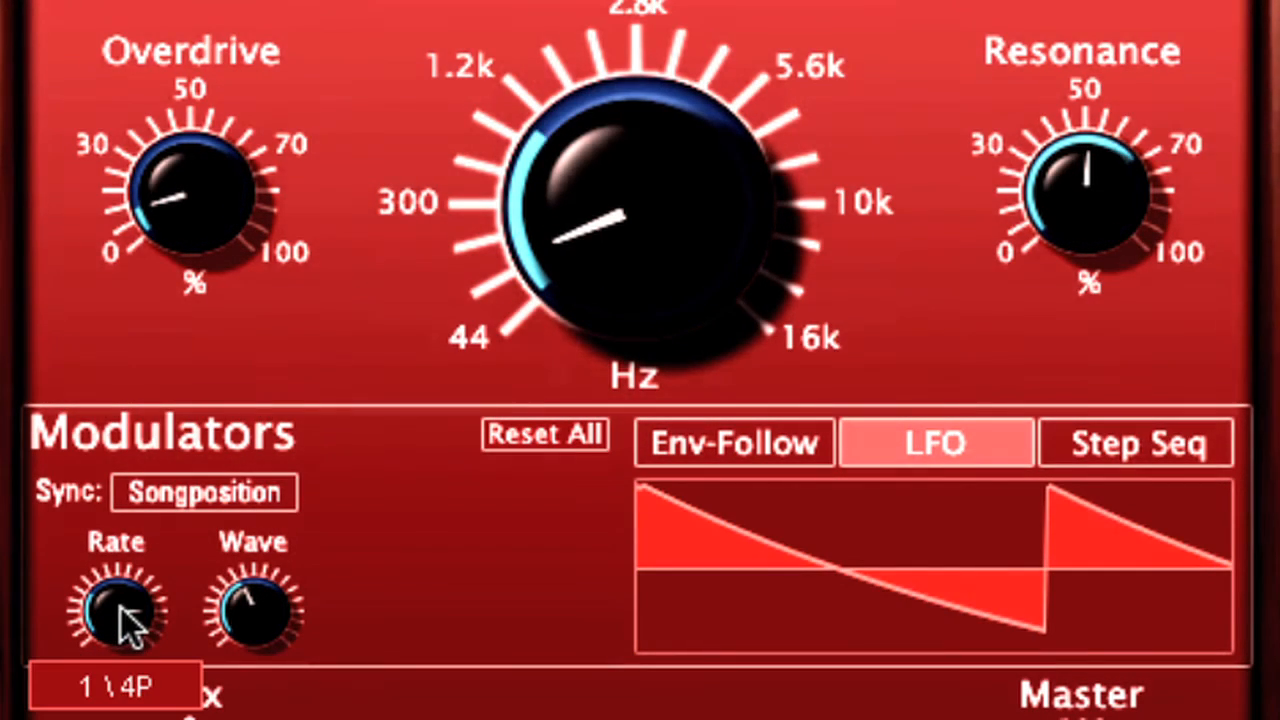